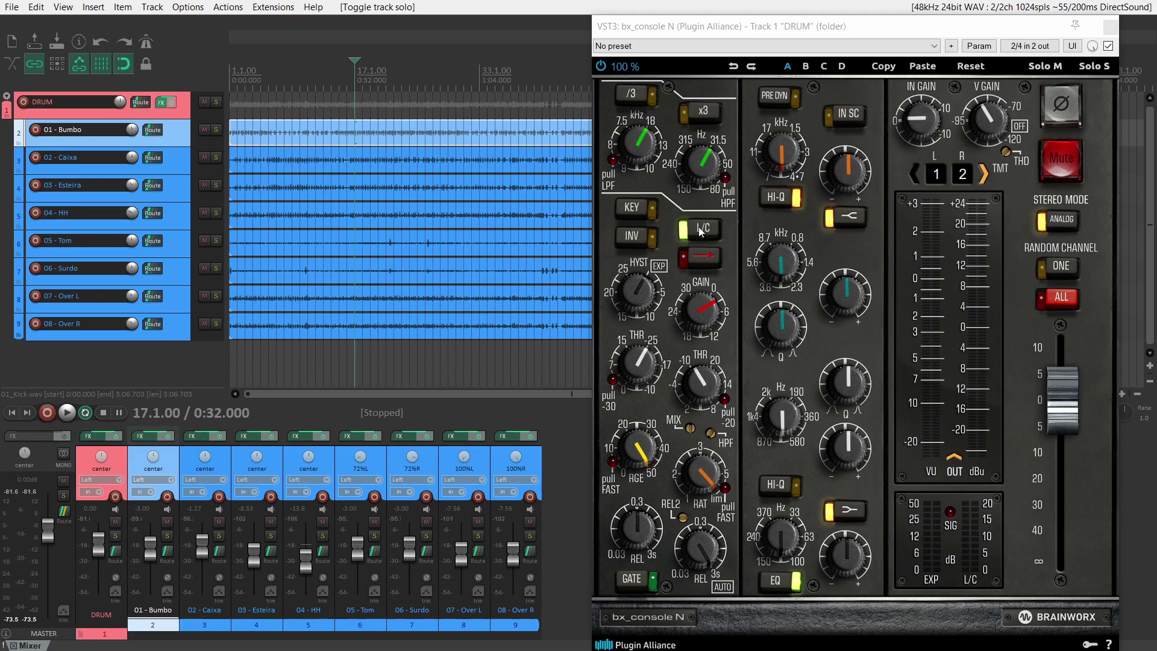
# Close the DRUM folder's plugin window, open the bx_console N of track 01 - Bumbo, and solo that track.
pyautogui.click(1111, 27)
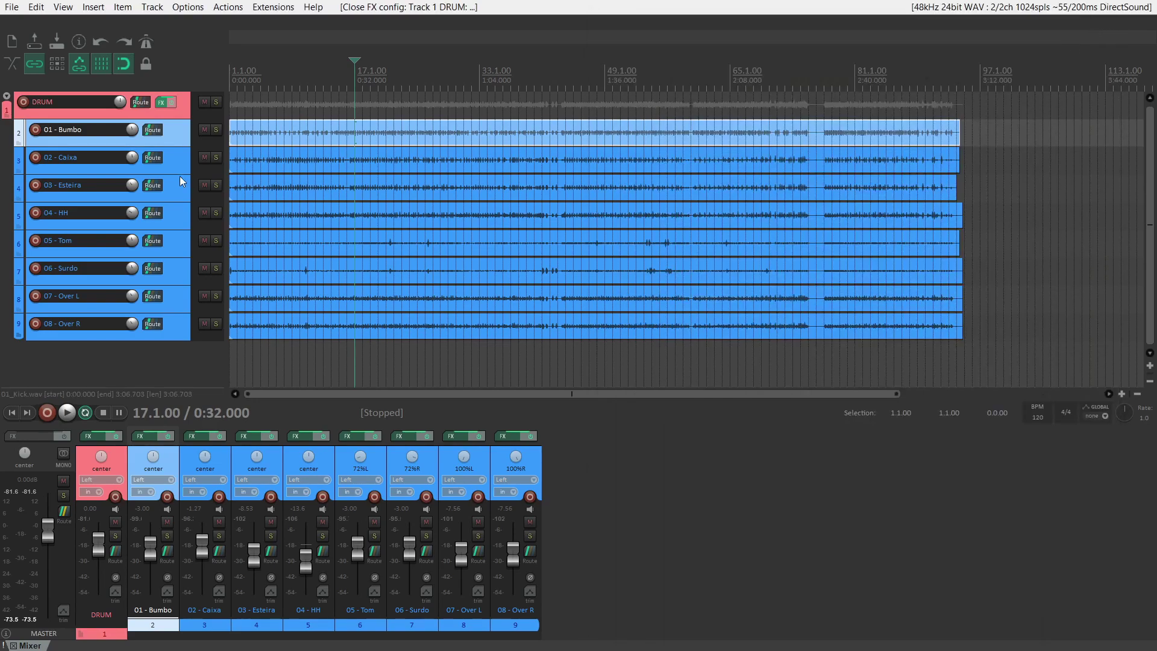
pyautogui.scroll(3, 343, 222)
pyautogui.scroll(5, 387, 218)
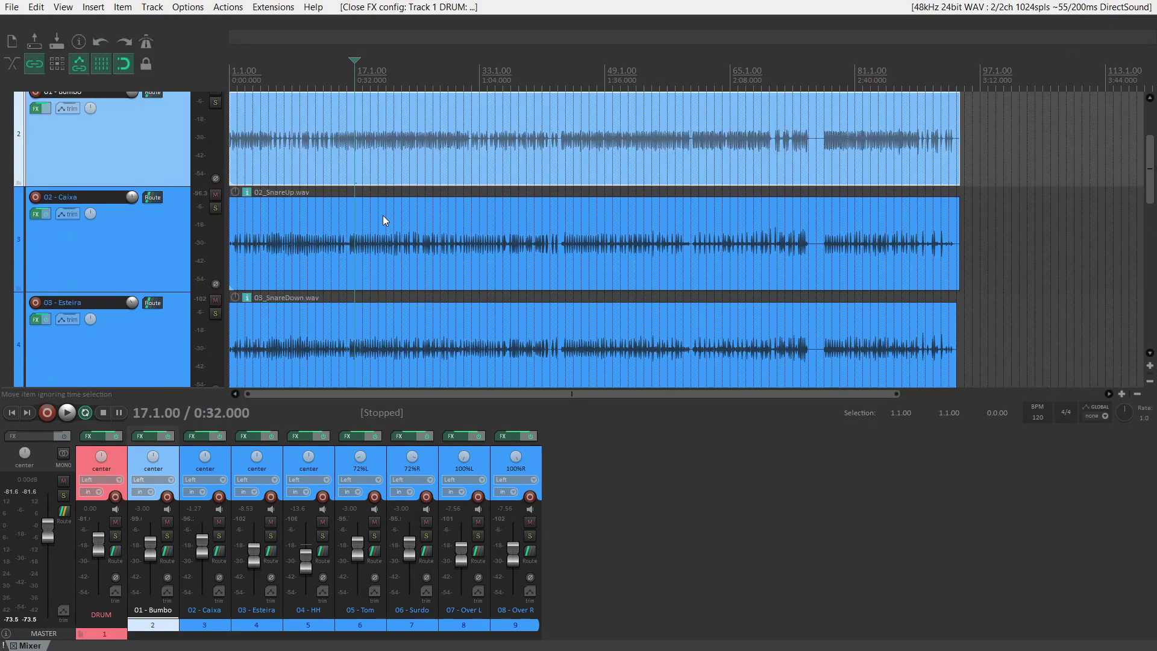
pyautogui.rightClick(41, 216)
pyautogui.click(52, 227)
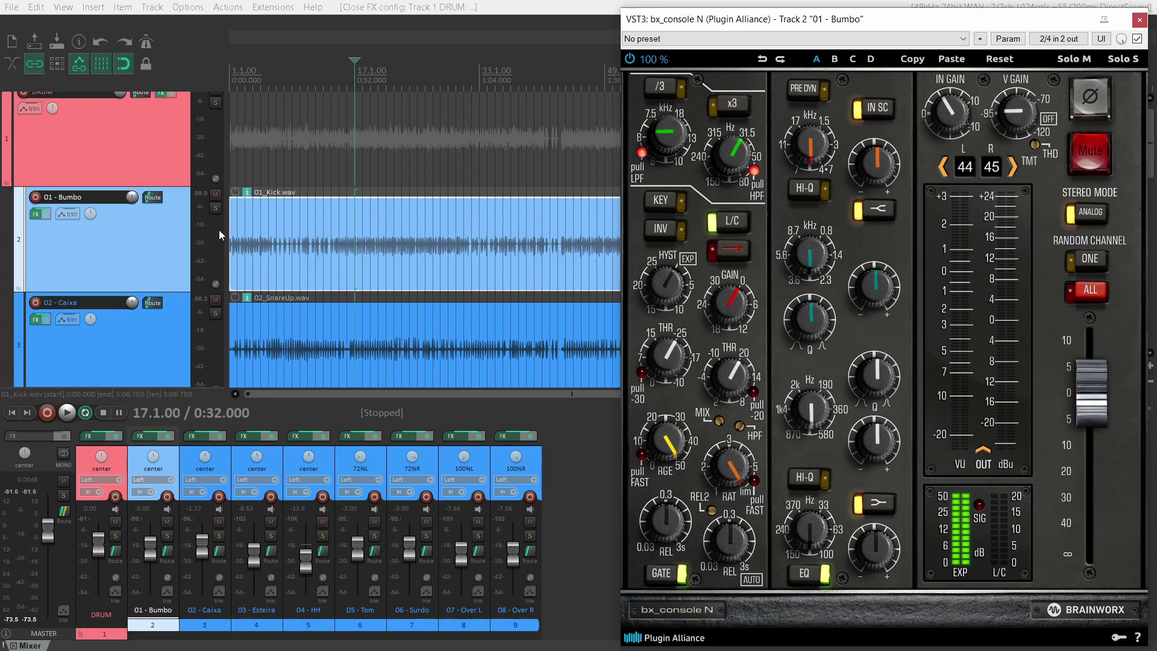
pyautogui.click(215, 208)
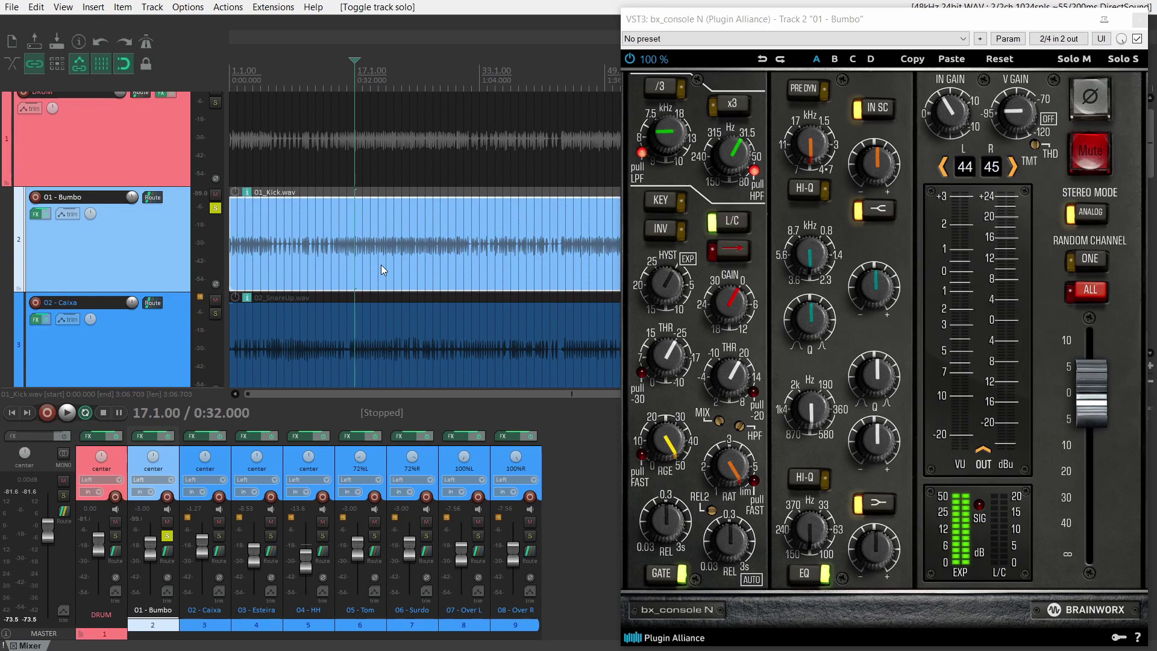
# Toggle the bx_console N's EQ section off and on several times, leaving it enabled.
pyautogui.click(806, 579)
pyautogui.click(807, 575)
pyautogui.click(806, 576)
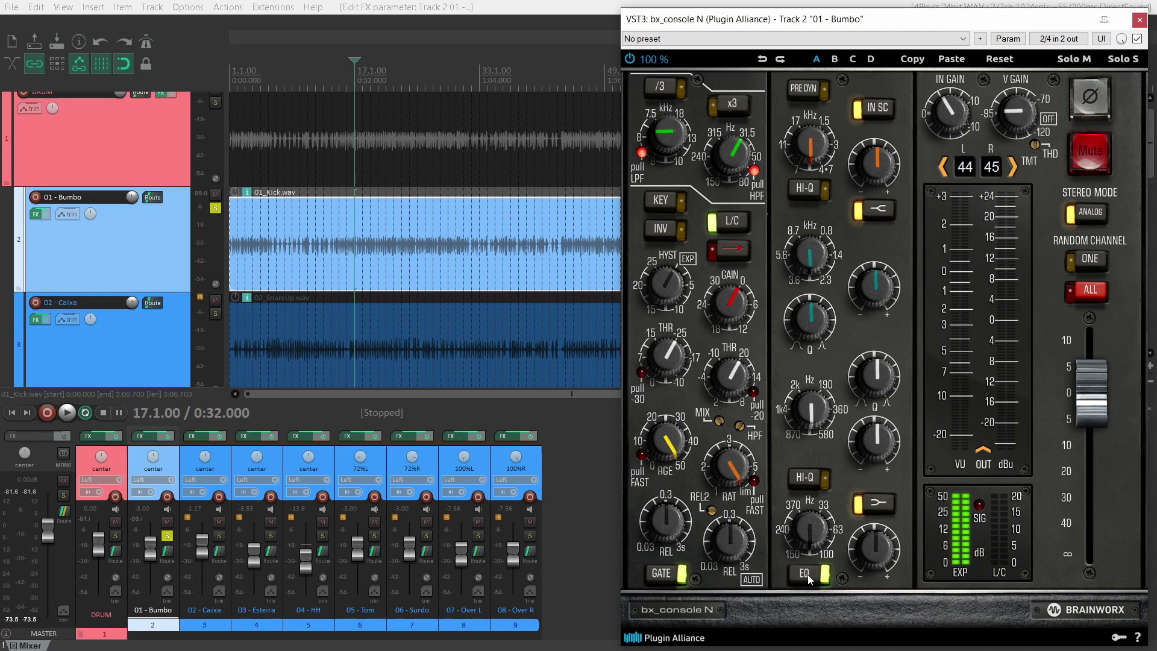
pyautogui.click(806, 575)
pyautogui.click(807, 575)
# Toggle PRE DYN, leaving both it and IN SC off, and check the IN SC entry in the browser's plugin manual.
pyautogui.click(808, 91)
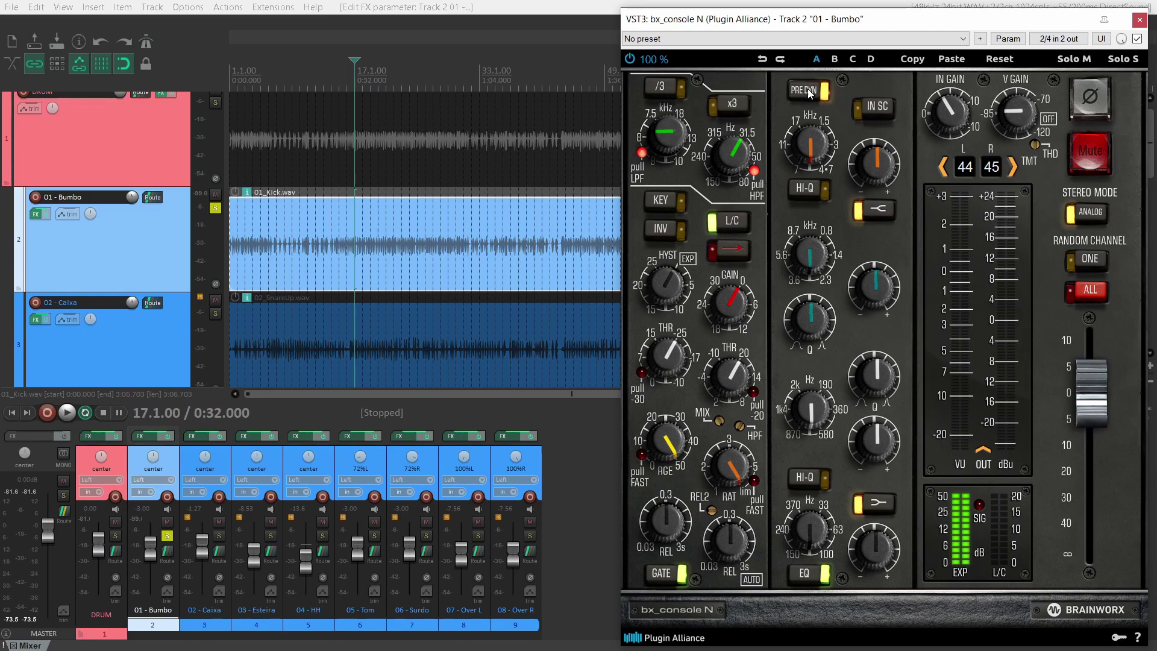
pyautogui.click(807, 92)
pyautogui.click(813, 93)
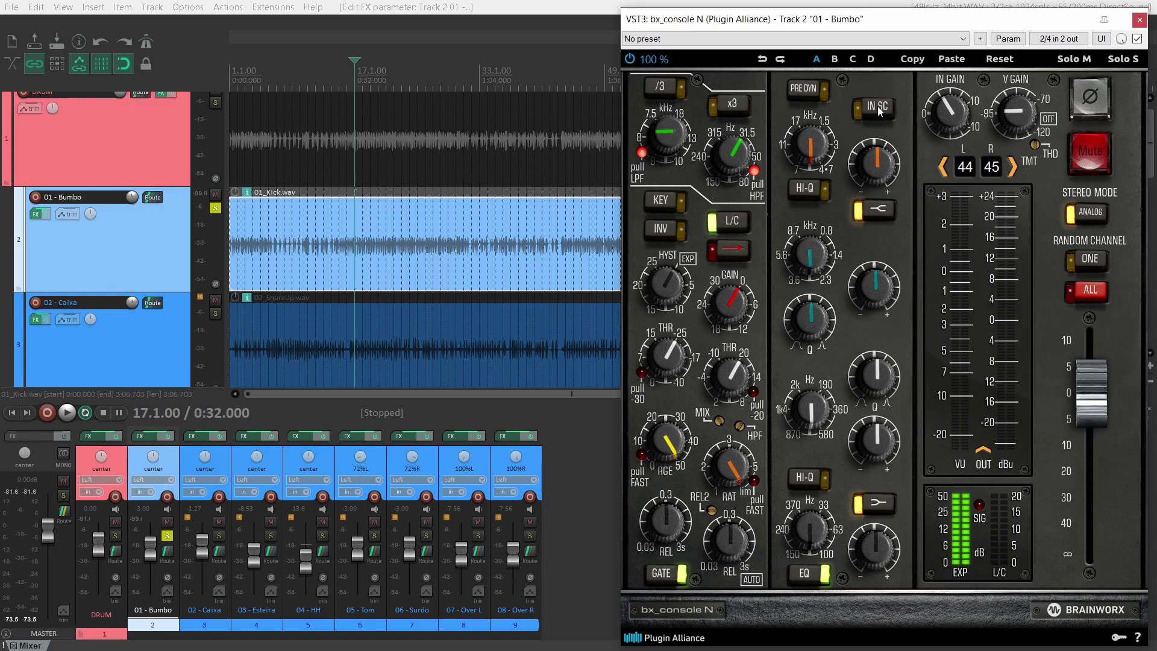
pyautogui.hotkey('alt', 'Tab')
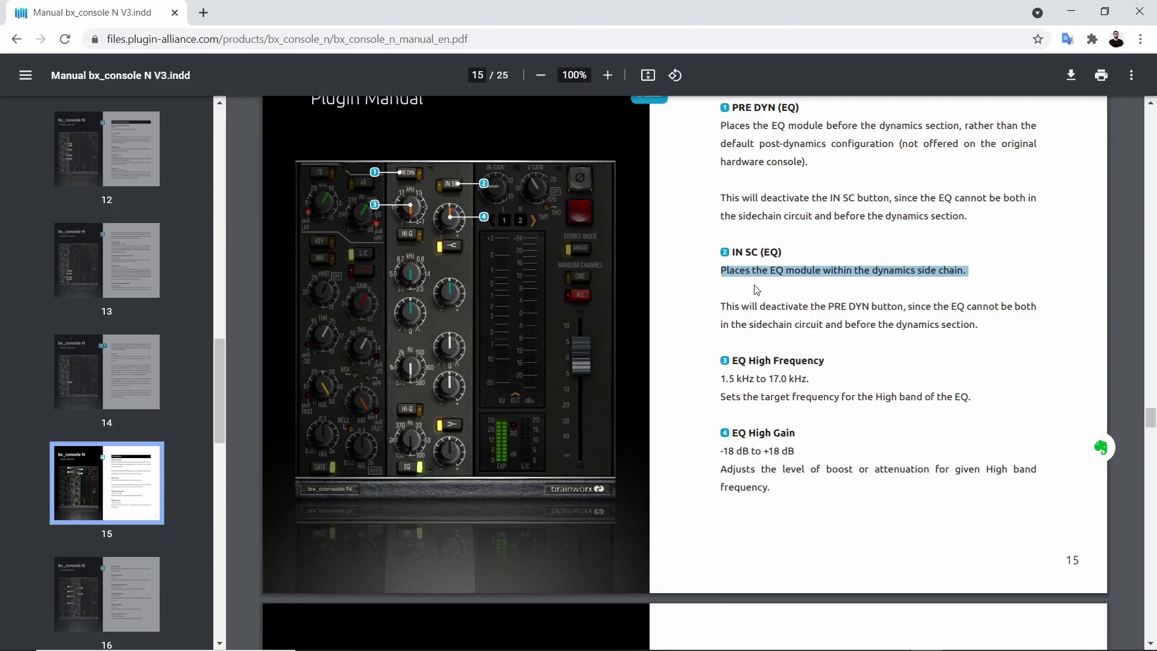
pyautogui.hotkey('alt', 'Tab')
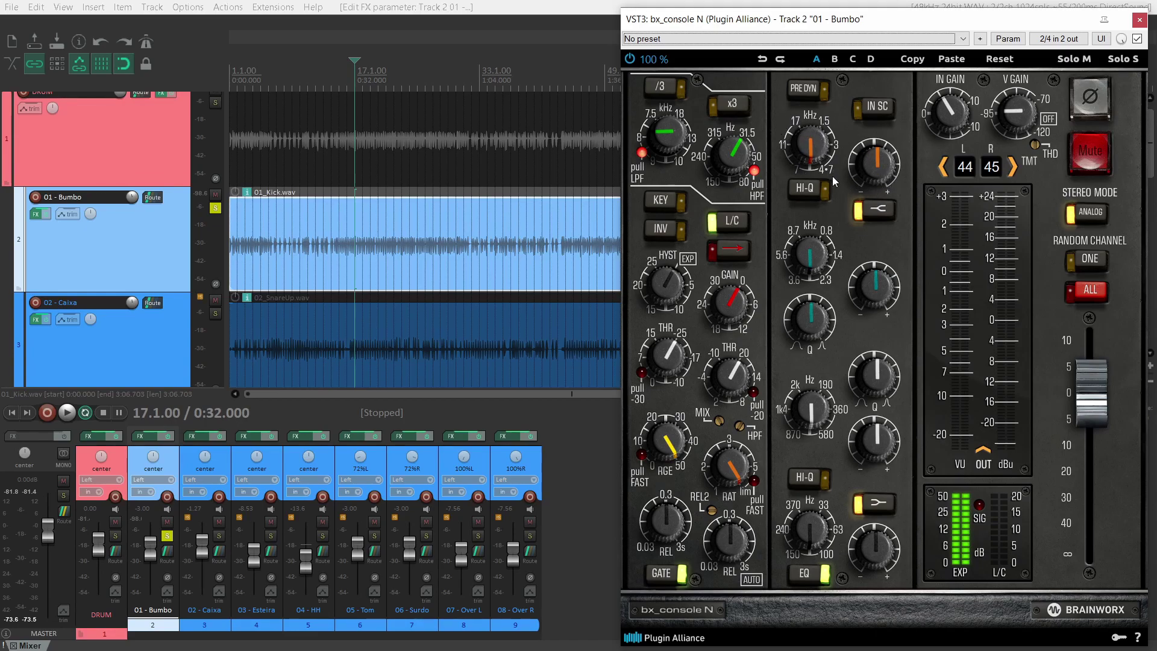
# Sweep the EQ high band's gain and frequency through their ranges, returning the gain to neutral and the frequency to 5.7 kHz.
pyautogui.moveTo(858, 159); pyautogui.dragTo(882, 170)
pyautogui.scroll(-5, 883, 172)
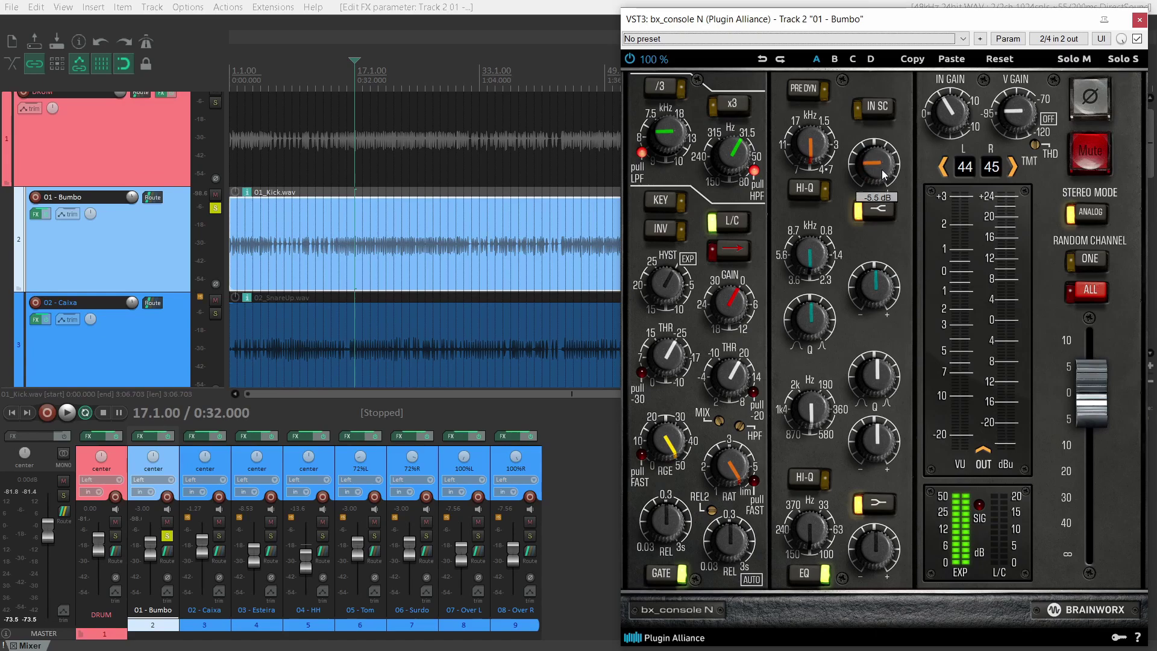
pyautogui.scroll(7, 881, 169)
pyautogui.scroll(-3, 881, 172)
pyautogui.scroll(-4, 806, 149)
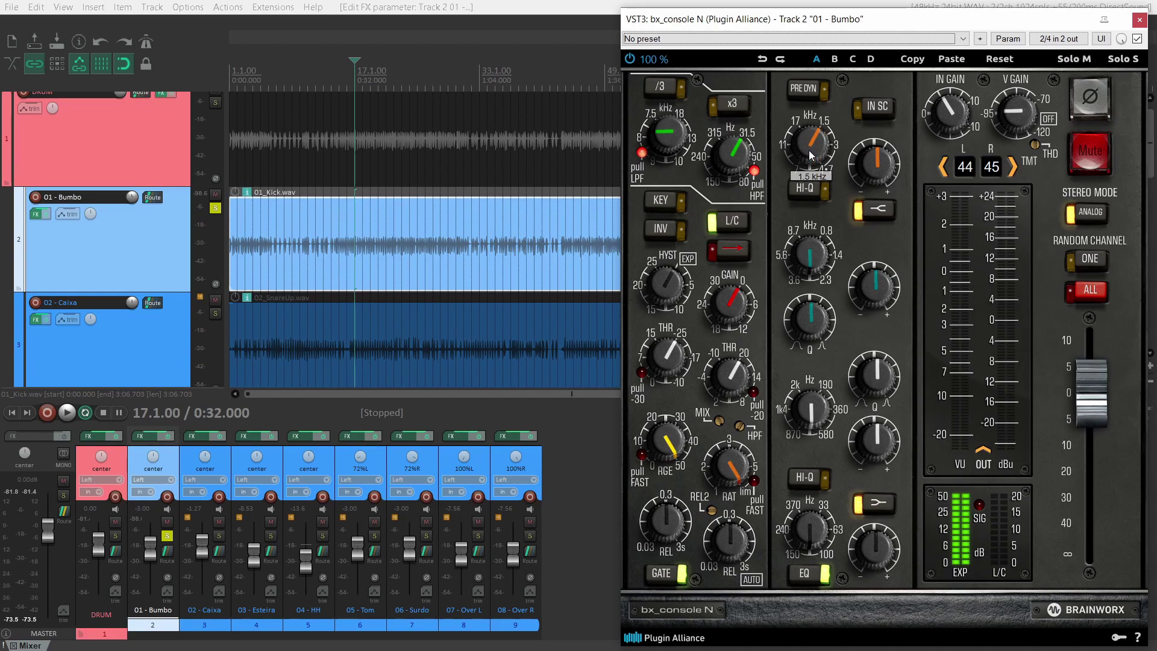
pyautogui.scroll(-3, 811, 150)
pyautogui.scroll(4, 812, 149)
pyautogui.scroll(-3, 811, 149)
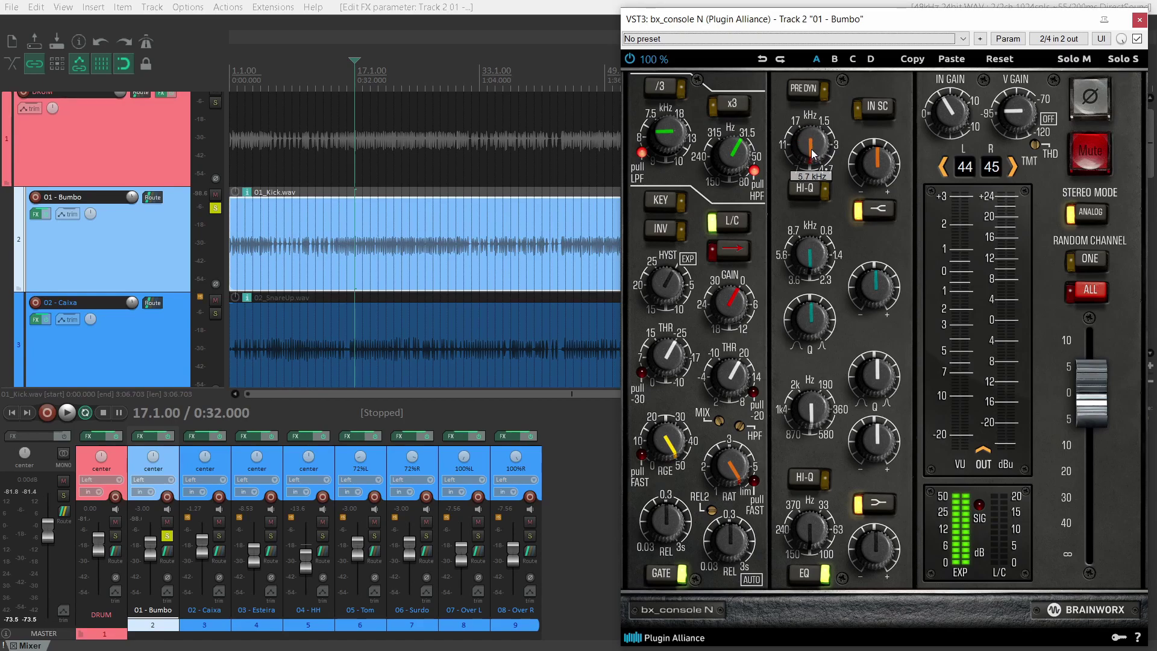
# Toggle the high band's HI-Q and look up its Q values on page 16 of the plugin manual in the browser.
pyautogui.click(811, 189)
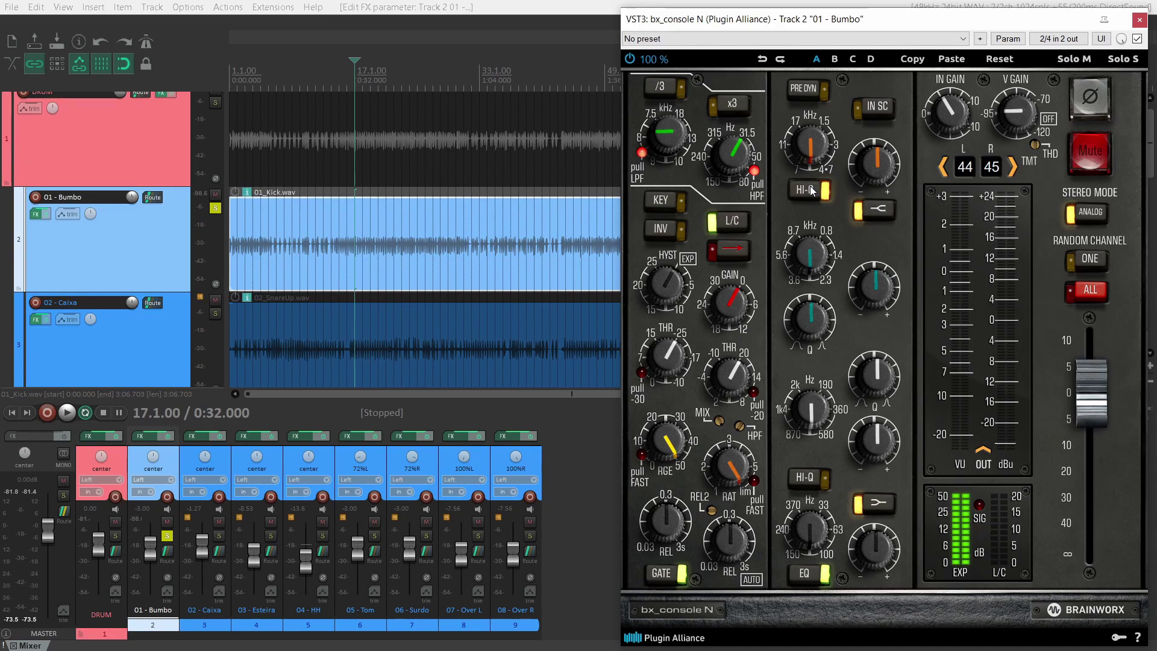
pyautogui.hotkey('alt', 'Tab')
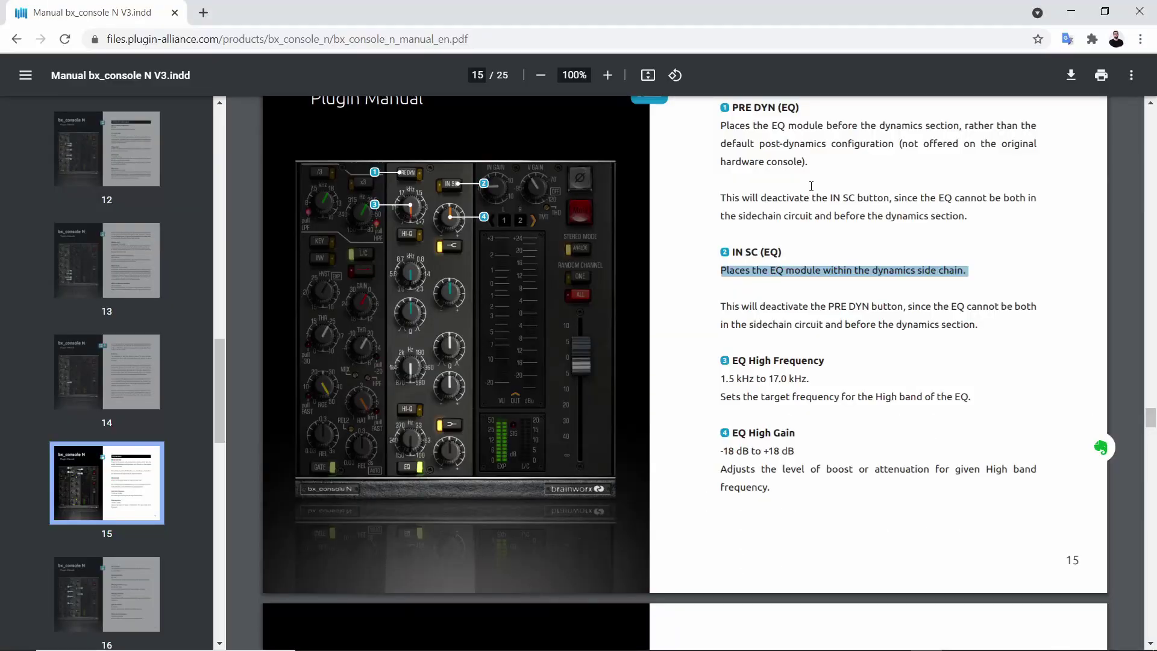
pyautogui.scroll(-5, 808, 220)
pyautogui.scroll(-6, 807, 219)
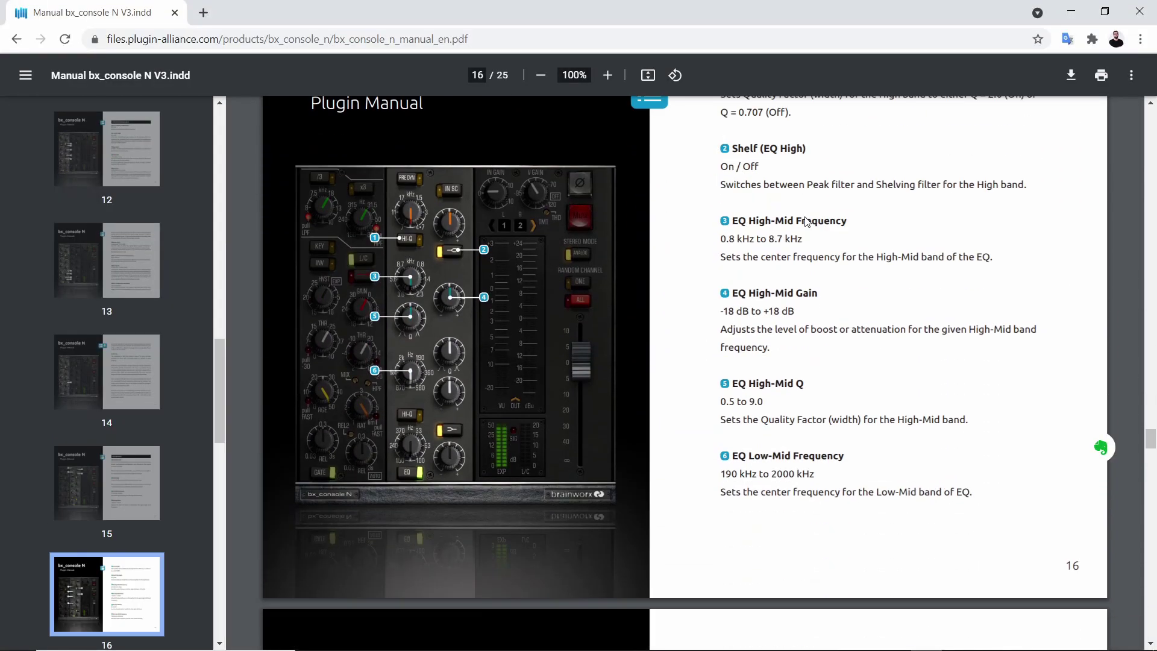
pyautogui.scroll(4, 809, 236)
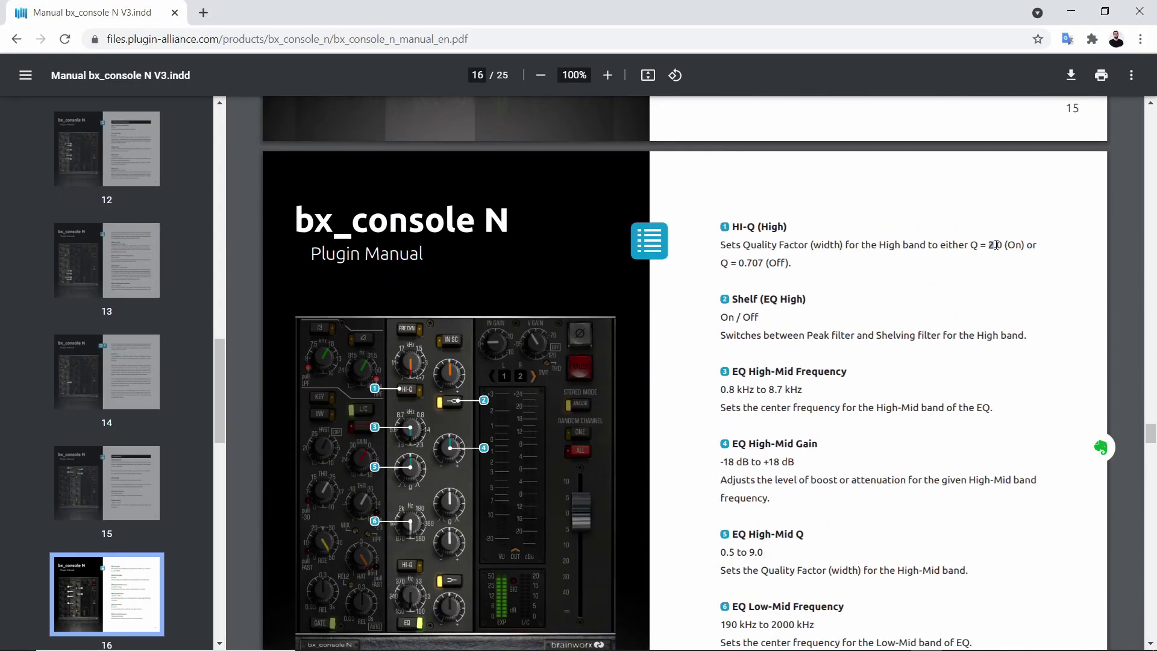
pyautogui.moveTo(1002, 245); pyautogui.dragTo(987, 244)
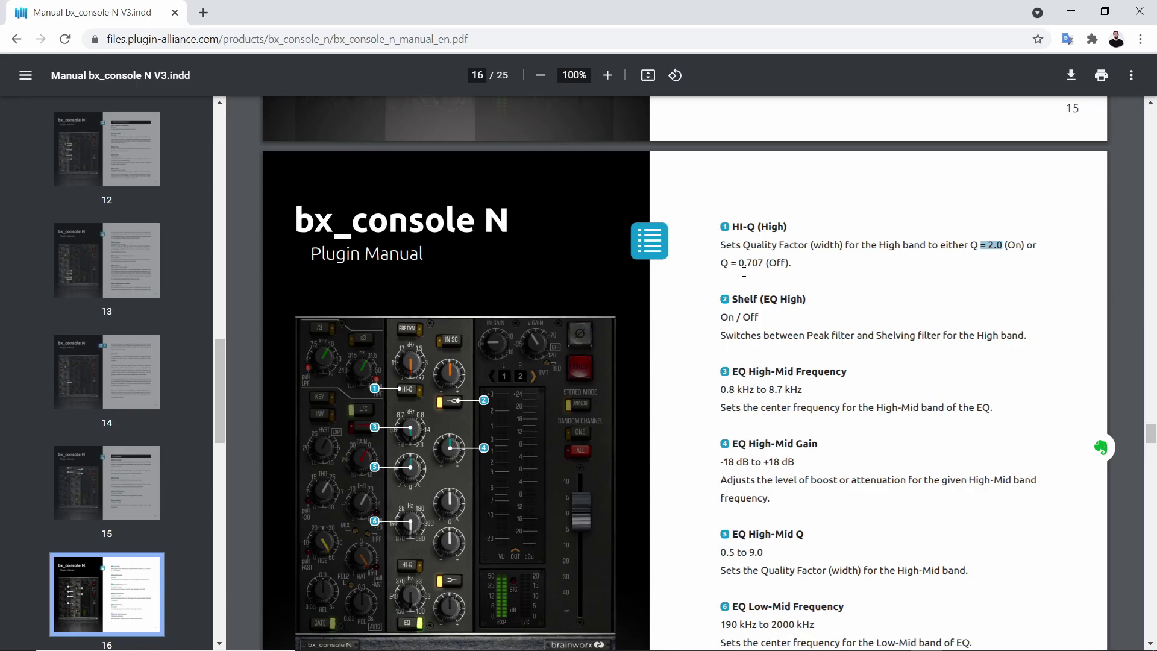
pyautogui.hotkey('alt', 'Tab')
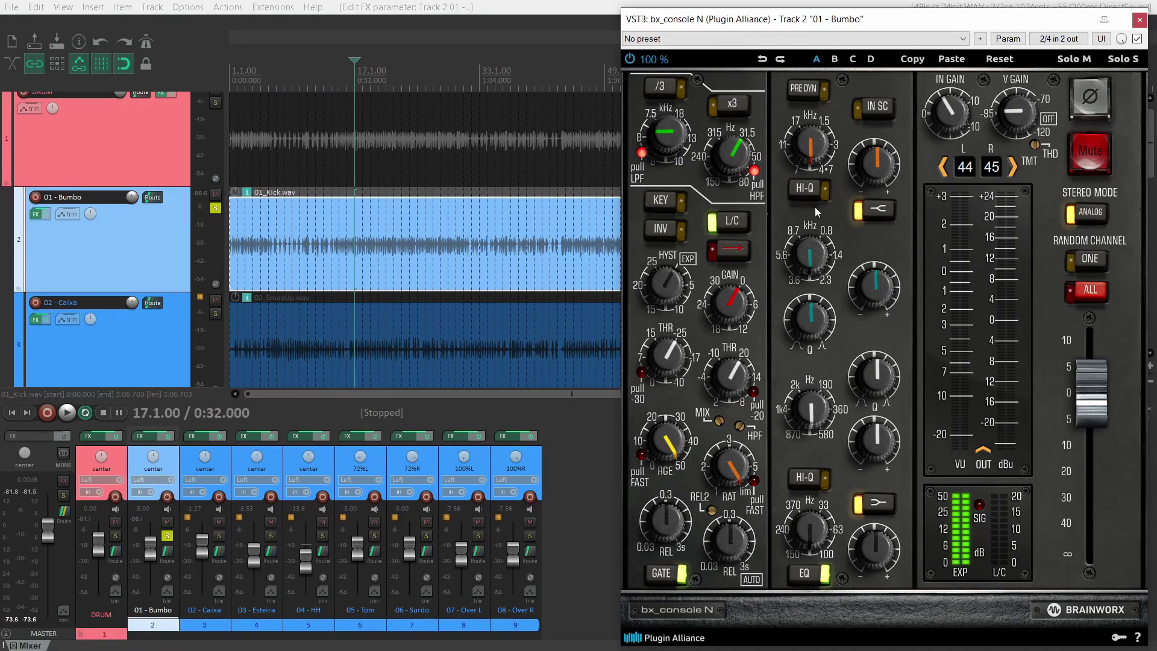
# Switch the EQ high band from shelving to peak filter and check the Shelf (EQ High) entry in the browser's manual.
pyautogui.click(869, 215)
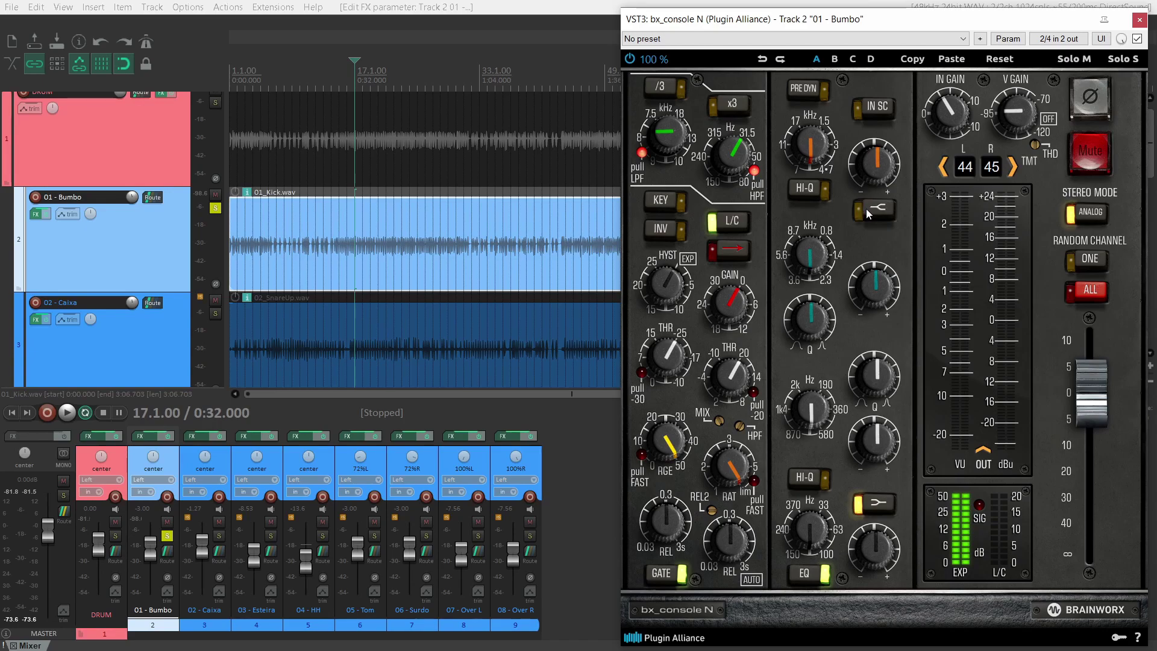
pyautogui.hotkey('alt', 'Tab')
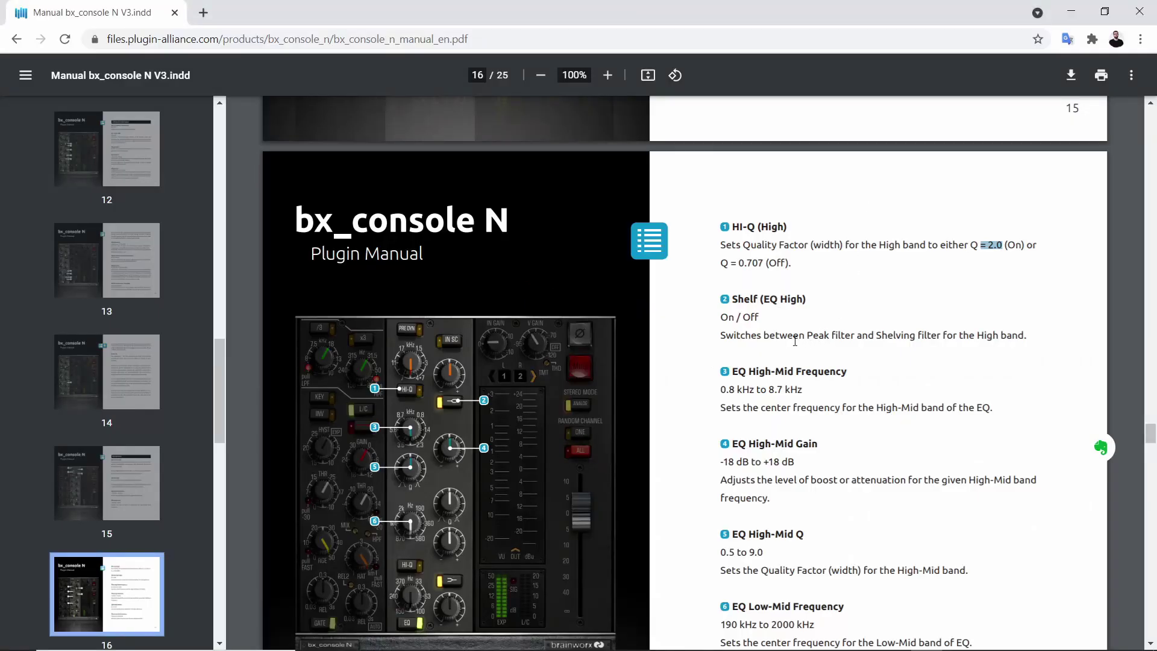
pyautogui.tripleClick(734, 332)
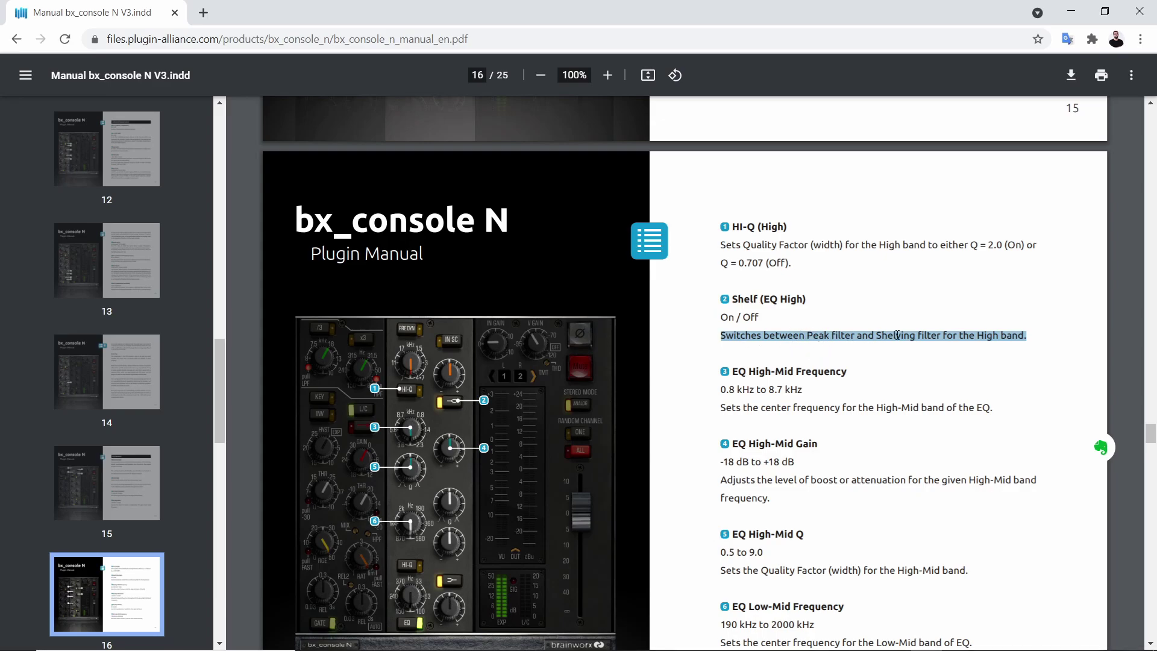
pyautogui.hotkey('alt', 'Tab')
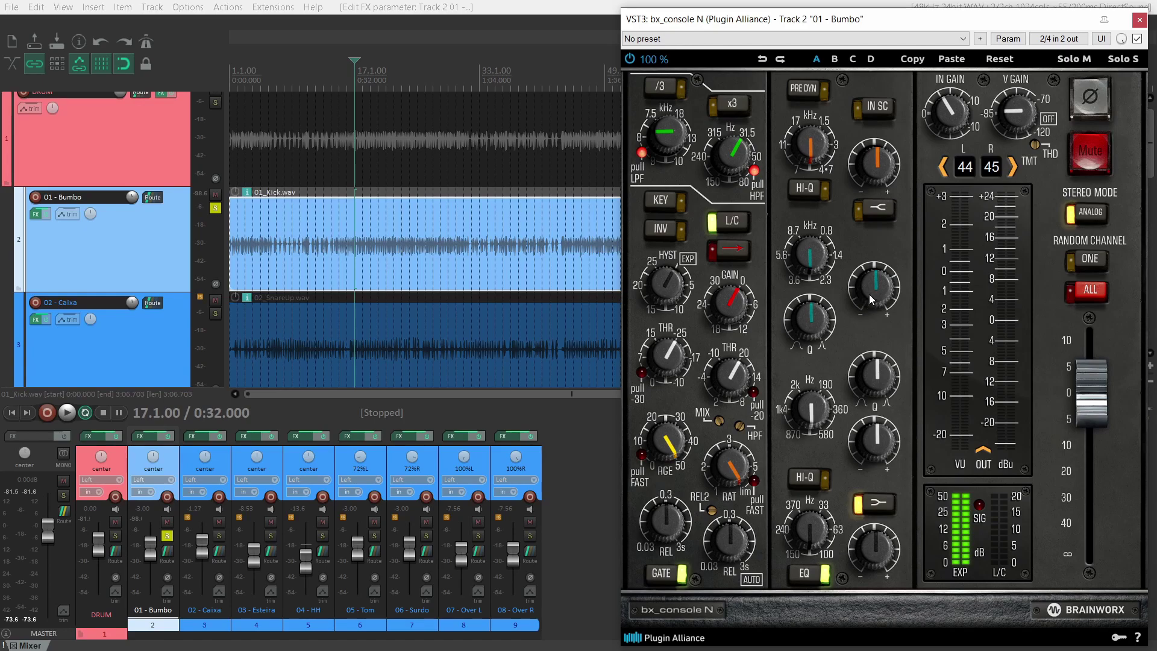
# Sweep the EQ high-mid band's gain back and forth between cut and boost.
pyautogui.scroll(-2, 873, 290)
pyautogui.scroll(1, 871, 292)
pyautogui.scroll(-2, 869, 297)
pyautogui.scroll(-5, 813, 317)
pyautogui.scroll(8, 817, 320)
pyautogui.scroll(-10, 819, 325)
pyautogui.scroll(1, 813, 341)
pyautogui.scroll(4, 814, 343)
pyautogui.scroll(5, 817, 337)
# Sweep the EQ high-mid band's frequency across its range from 0.8 kHz to 8.7 kHz.
pyautogui.moveTo(811, 259)
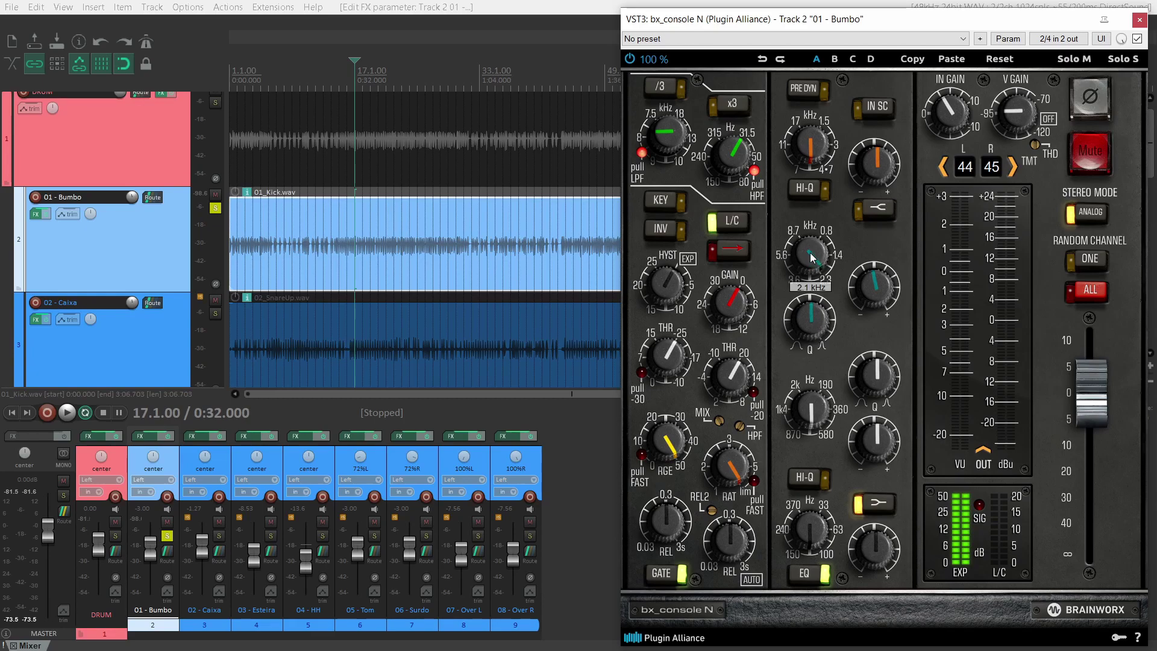
pyautogui.scroll(5, 811, 259)
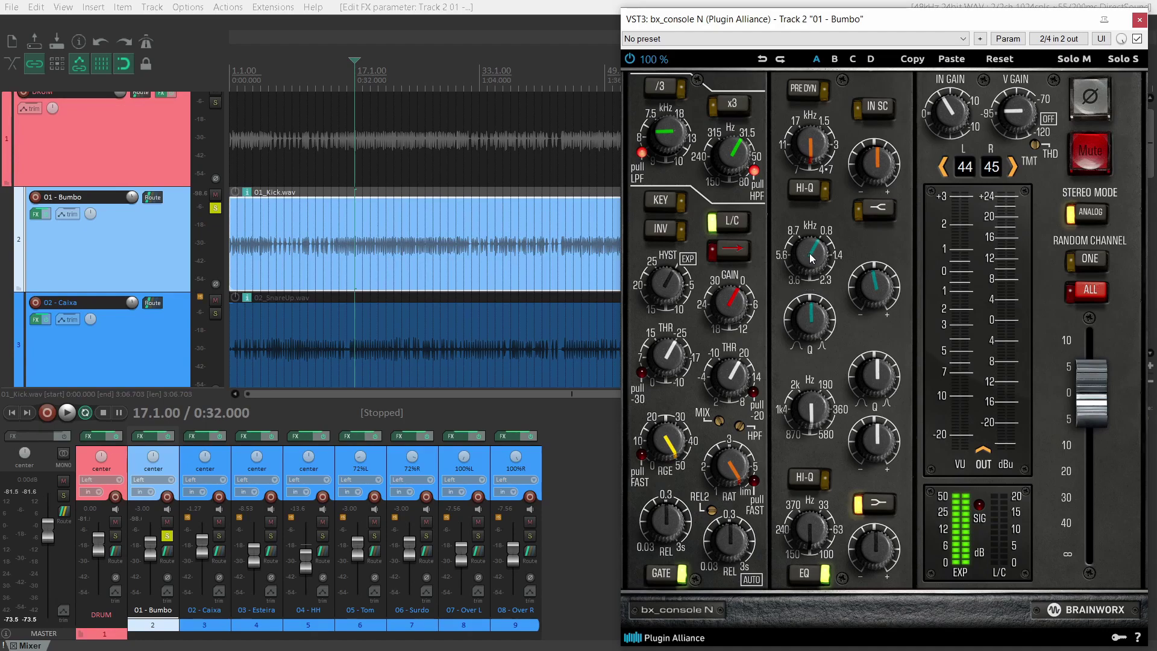
pyautogui.scroll(-8, 812, 258)
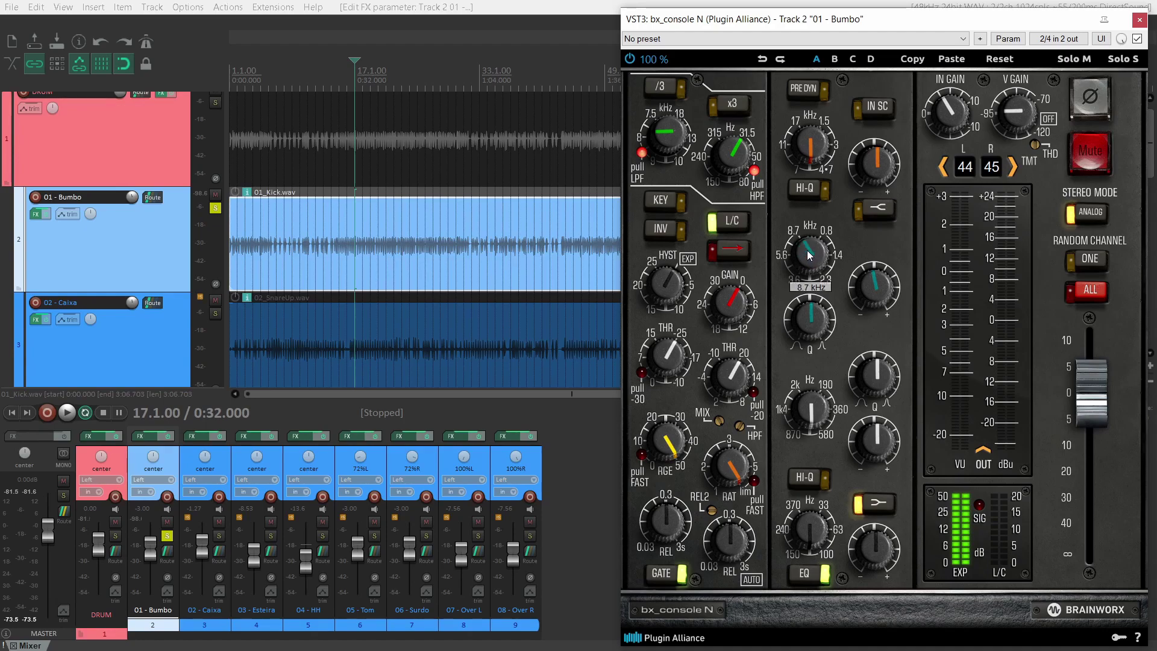
pyautogui.scroll(-4, 809, 257)
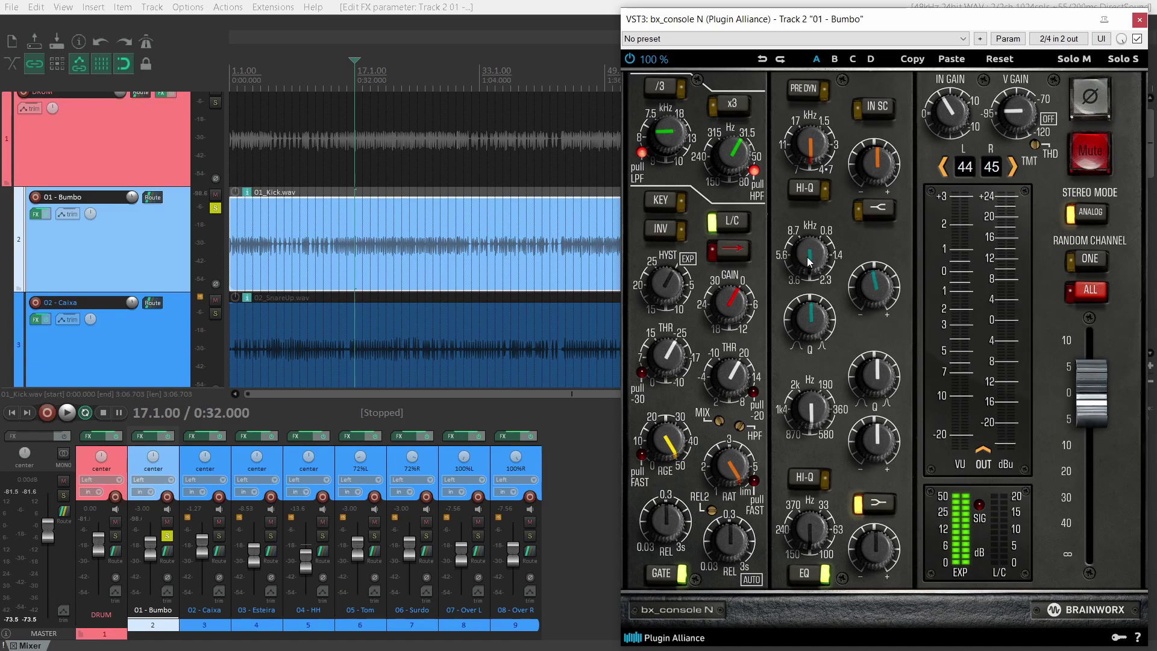
# Try out the low-mid band's Q, gain and frequency controls and the low band's gain and frequency.
pyautogui.scroll(1, 880, 292)
pyautogui.scroll(2, 877, 379)
pyautogui.scroll(3, 880, 375)
pyautogui.scroll(4, 878, 446)
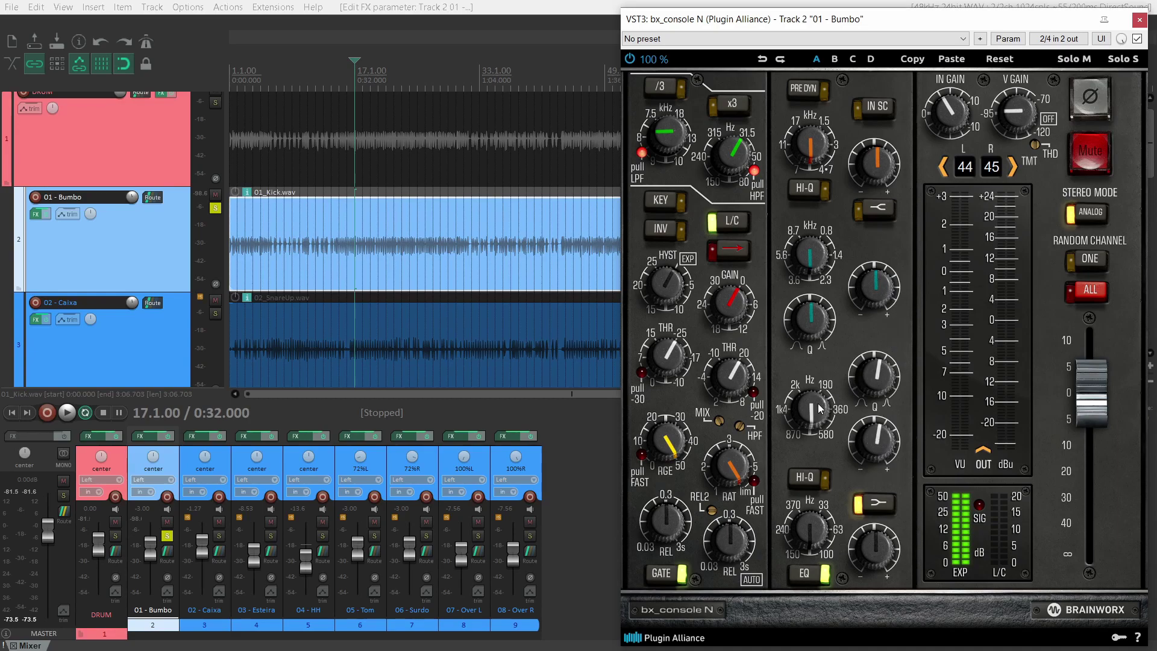
pyautogui.scroll(6, 820, 416)
pyautogui.scroll(2, 820, 416)
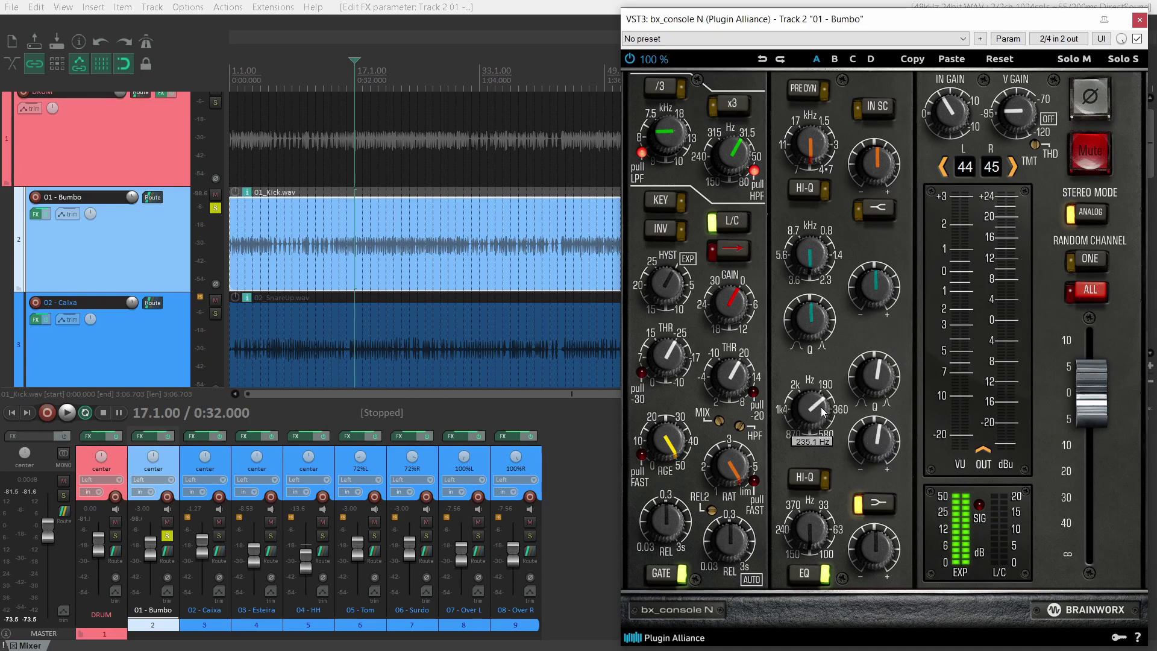
pyautogui.scroll(15, 820, 409)
pyautogui.scroll(-10, 819, 408)
pyautogui.moveTo(884, 547); pyautogui.dragTo(818, 528)
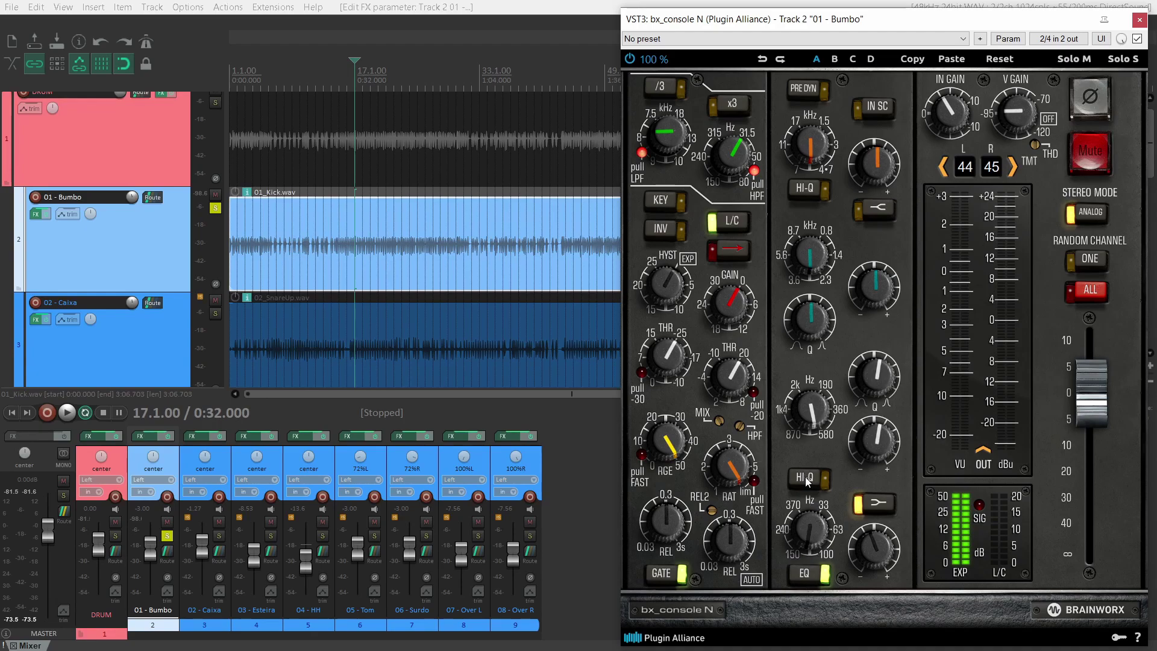
# Toggle the low band's shelf filter and HI-Q on and off, leaving the shelf on and HI-Q off.
pyautogui.click(877, 501)
pyautogui.click(876, 503)
pyautogui.click(876, 503)
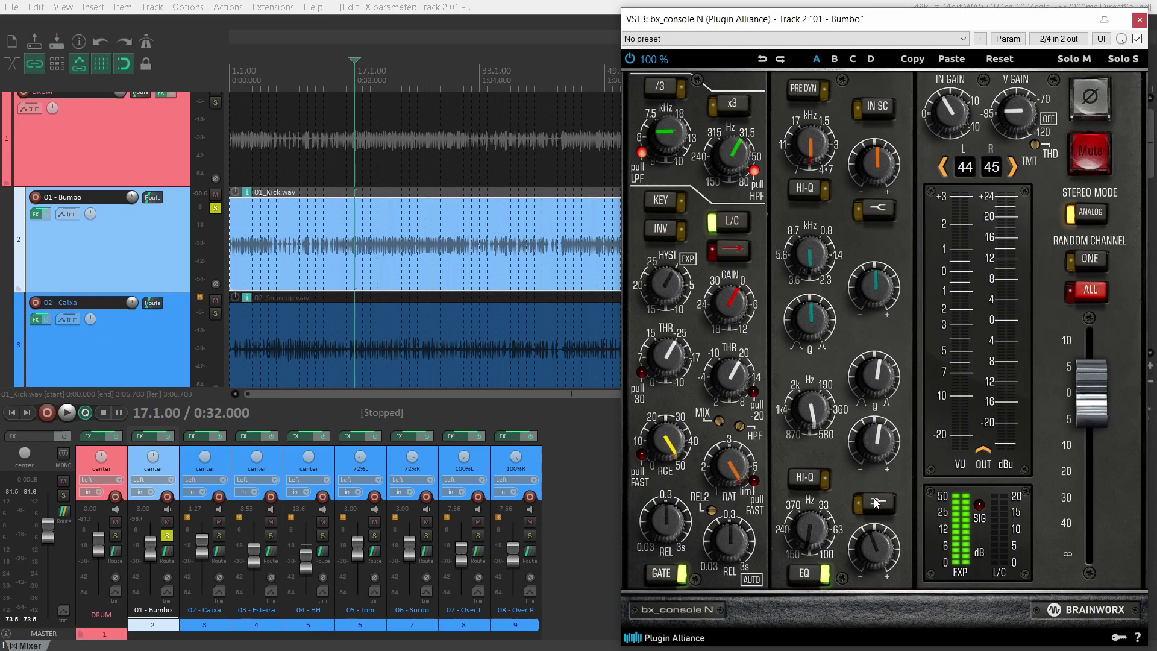
pyautogui.click(877, 502)
pyautogui.click(877, 502)
pyautogui.click(876, 502)
pyautogui.click(808, 479)
pyautogui.click(808, 480)
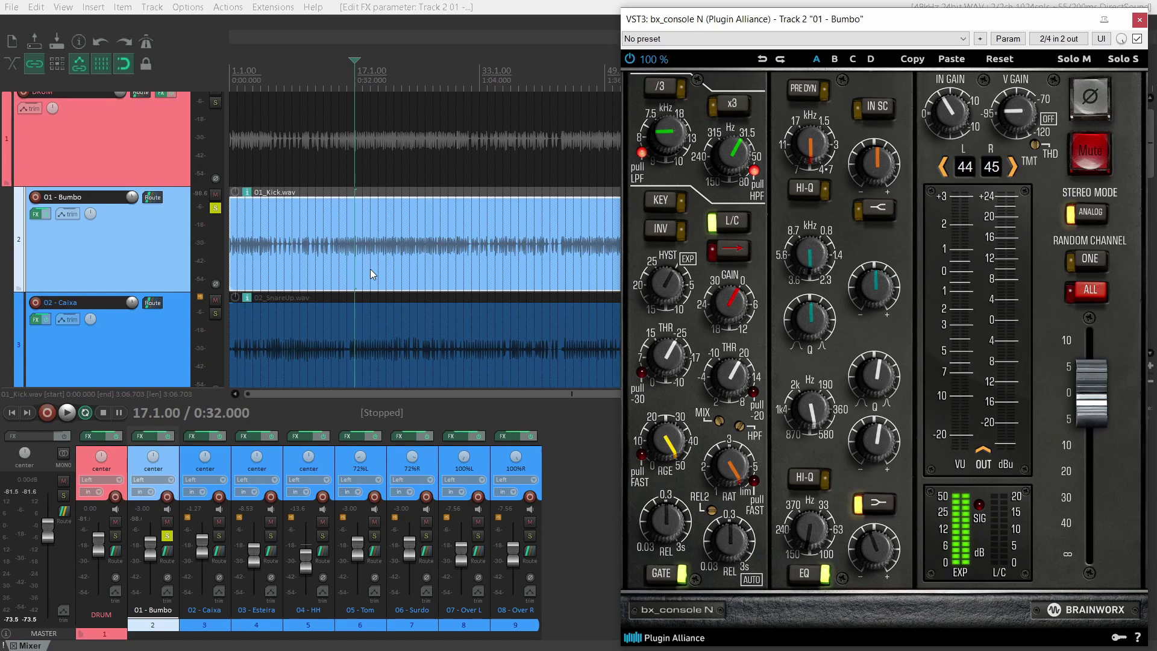
# Start playback of the soloed kick and return the low-mid and low EQ bands to their default positions.
pyautogui.press('space')
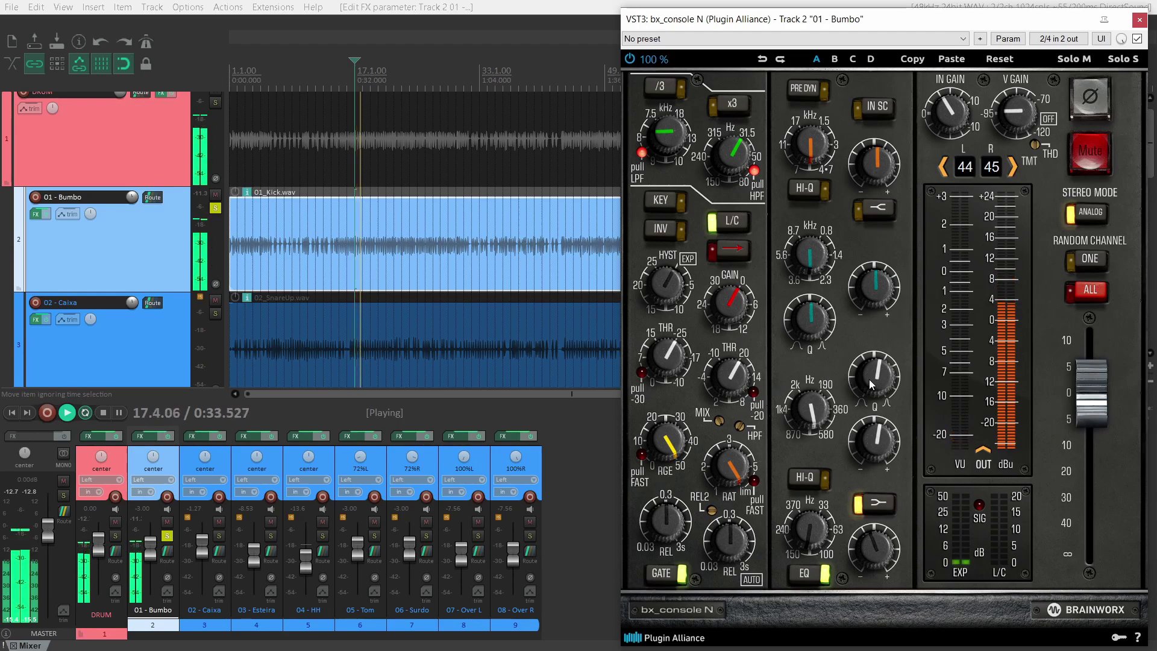
pyautogui.moveTo(823, 426); pyautogui.dragTo(824, 422)
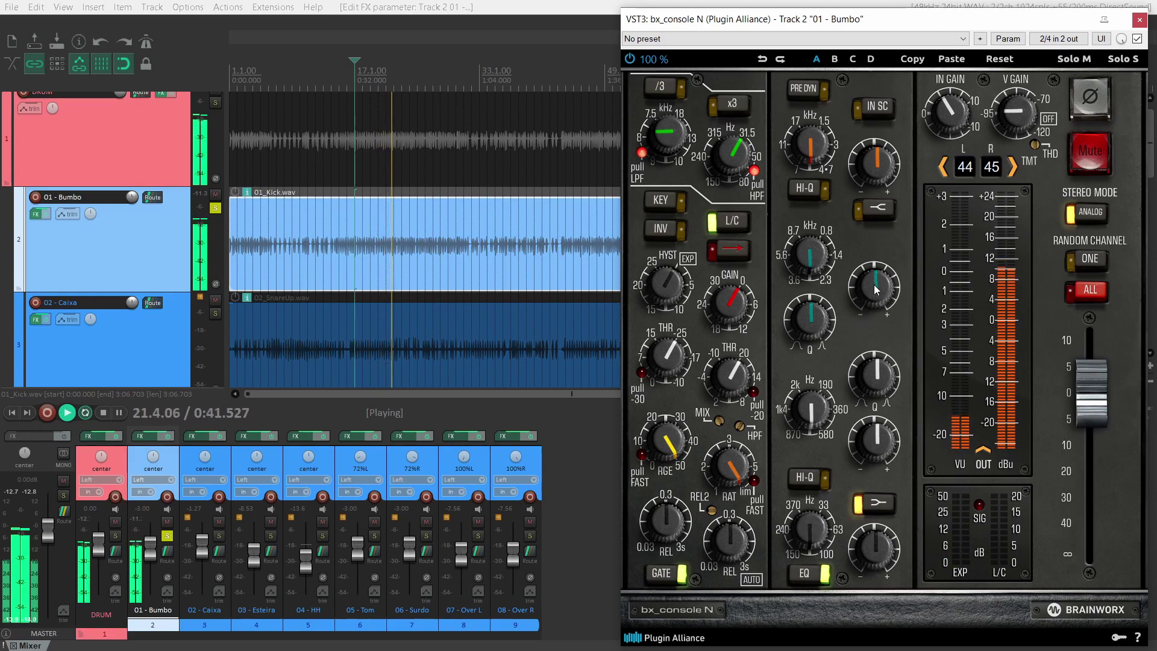
# Set the high-mid band's frequency between 3.6 and 5.6 kHz and boost its gain while the kick plays.
pyautogui.moveTo(809, 259); pyautogui.dragTo(809, 264)
pyautogui.scroll(2, 809, 264)
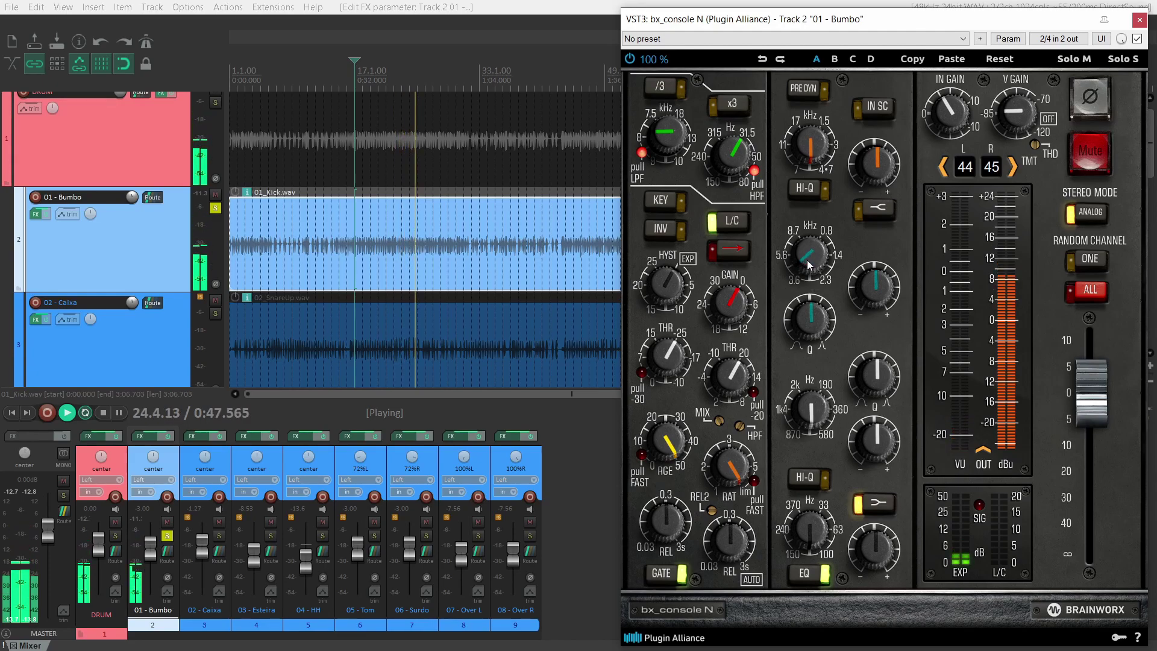
pyautogui.moveTo(878, 288)
pyautogui.scroll(3, 878, 290)
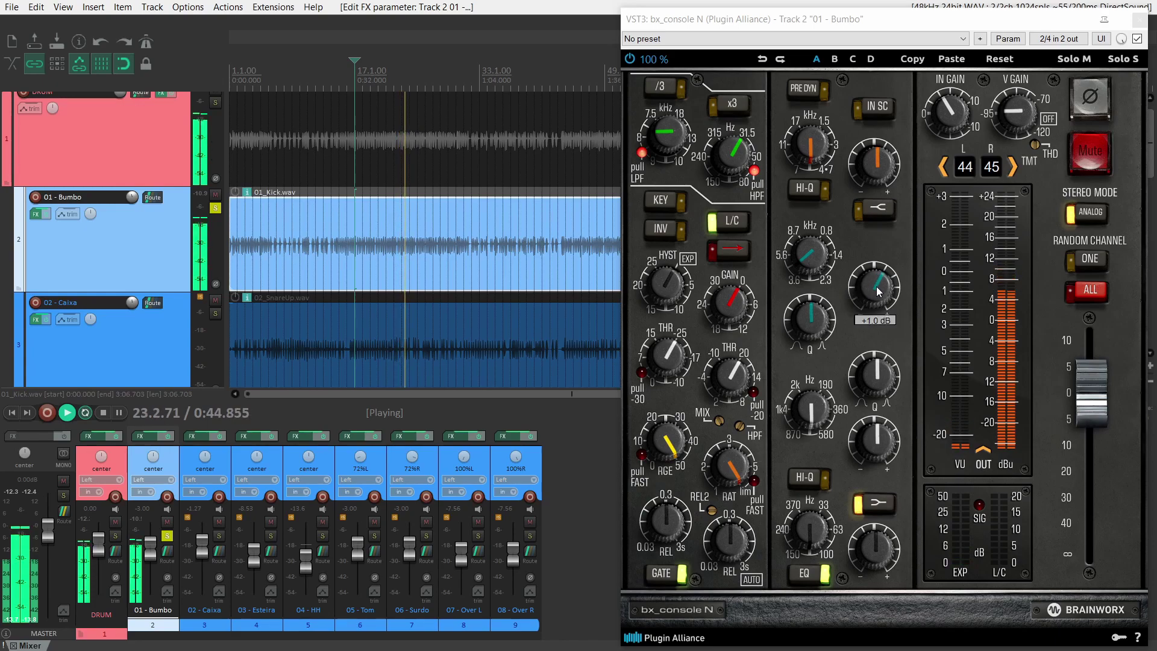
pyautogui.scroll(1, 877, 291)
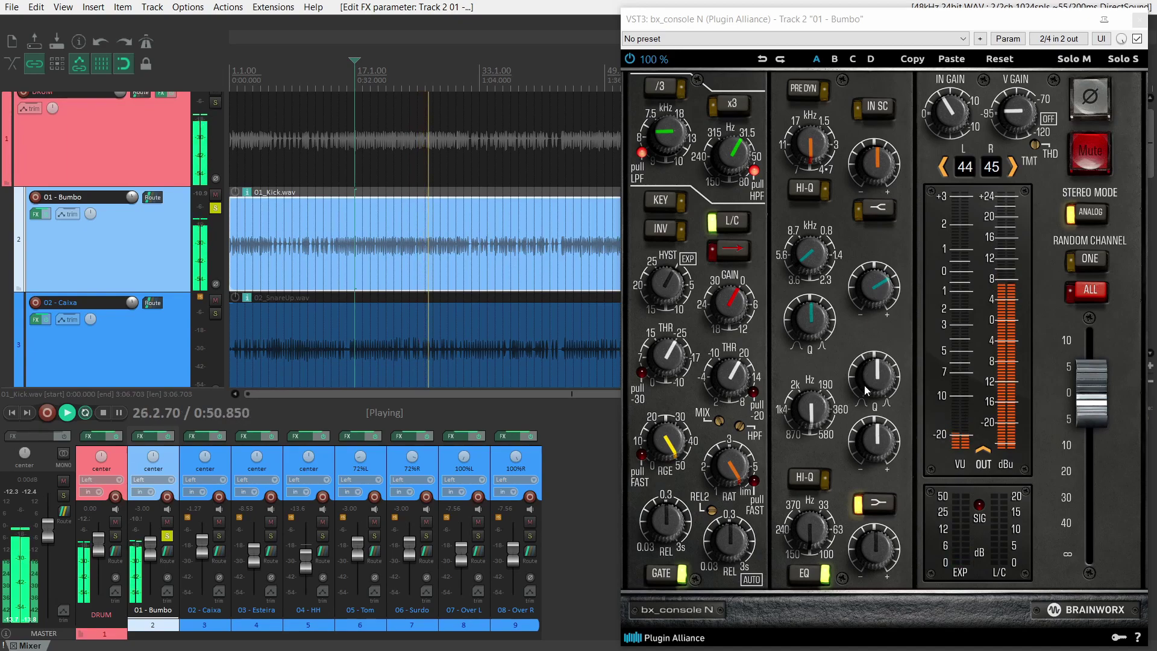
# Sweep the high-mid band's Q from 0.5 upward while the kick plays and leave it at 4.2.
pyautogui.scroll(-3, 819, 320)
pyautogui.scroll(-2, 818, 321)
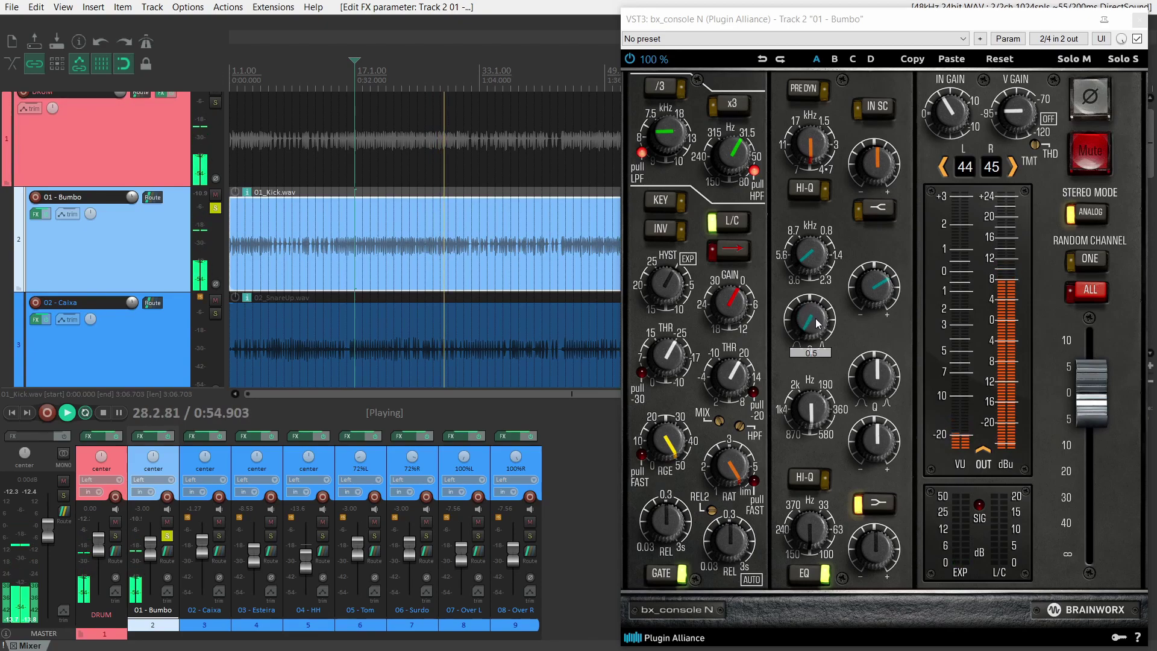
pyautogui.scroll(2, 821, 322)
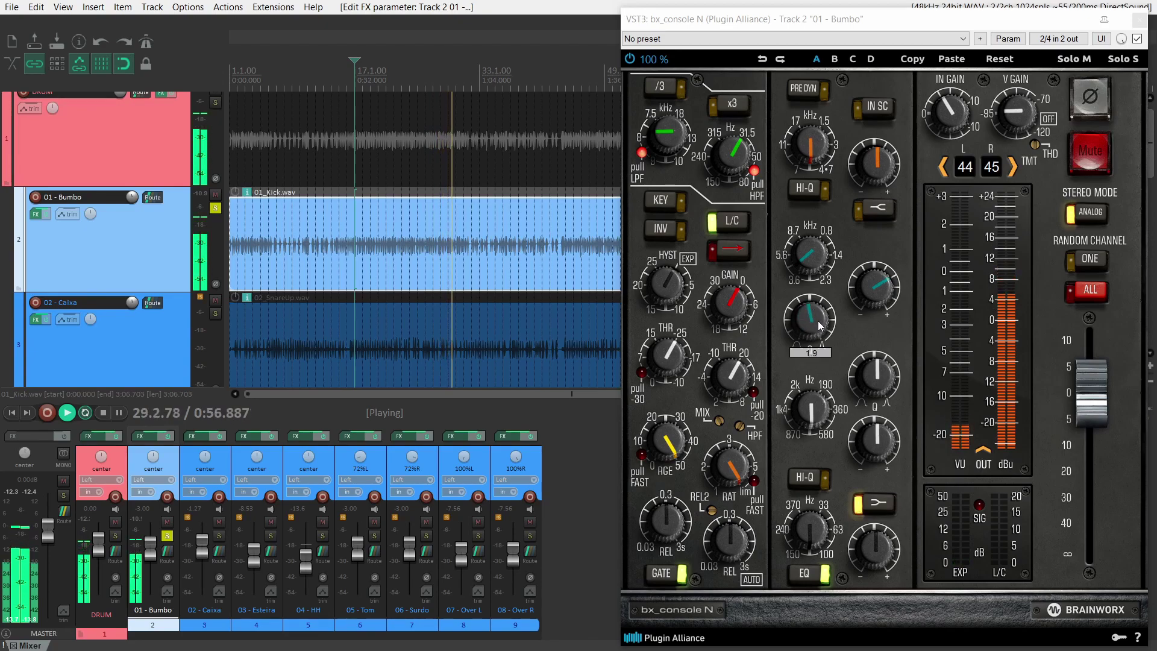
pyautogui.scroll(4, 821, 322)
pyautogui.scroll(-2, 821, 322)
pyautogui.scroll(-1, 821, 322)
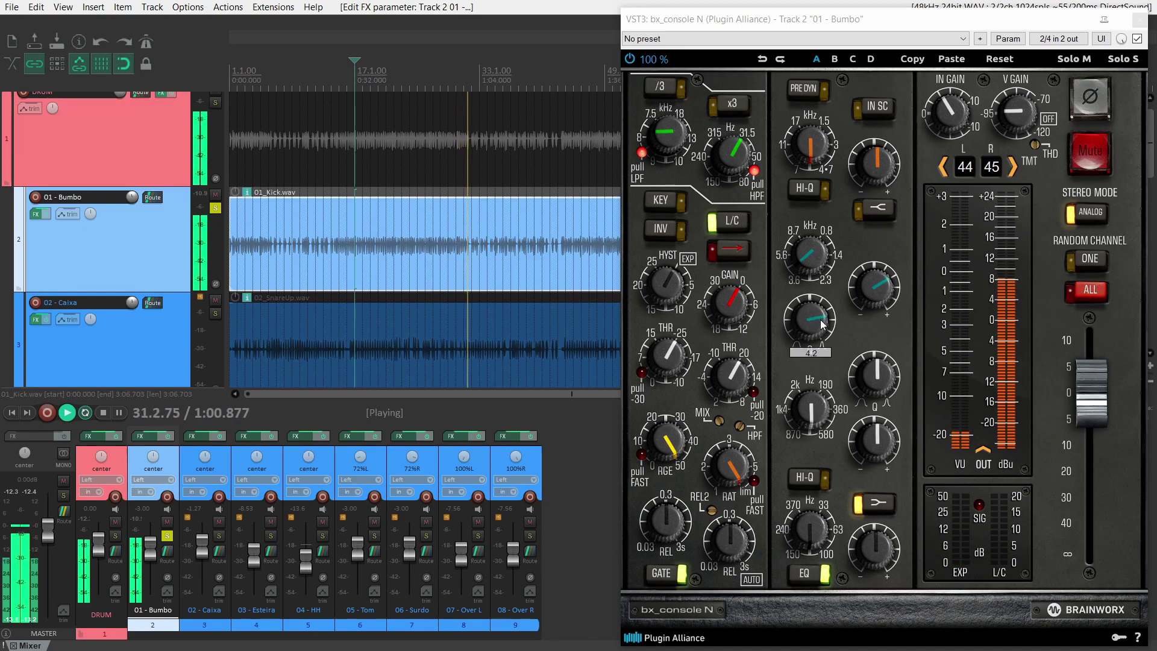